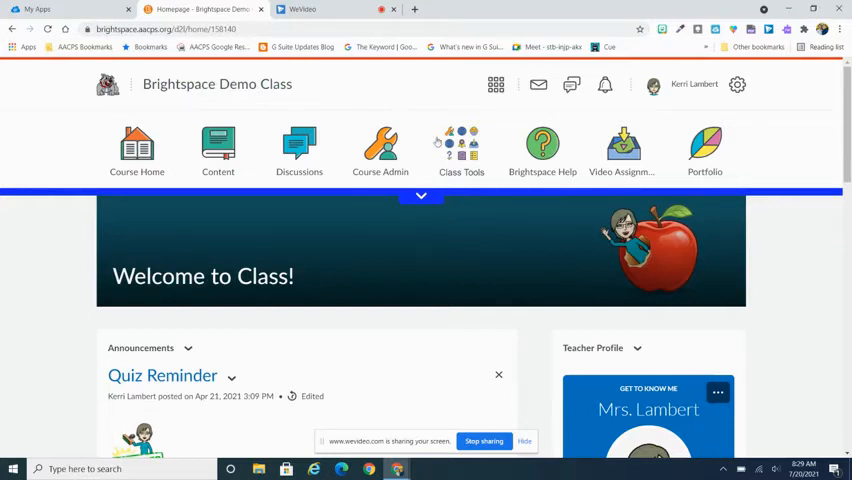
Step: Go to Course Admin and the Course Offering Information settings for the demo class
click(380, 165)
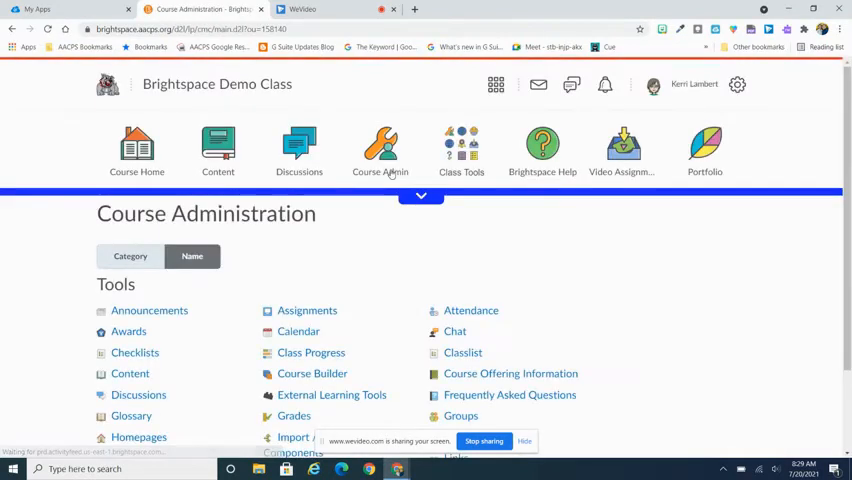
scroll(601, 293, down, 2)
scroll(601, 293, down, 1)
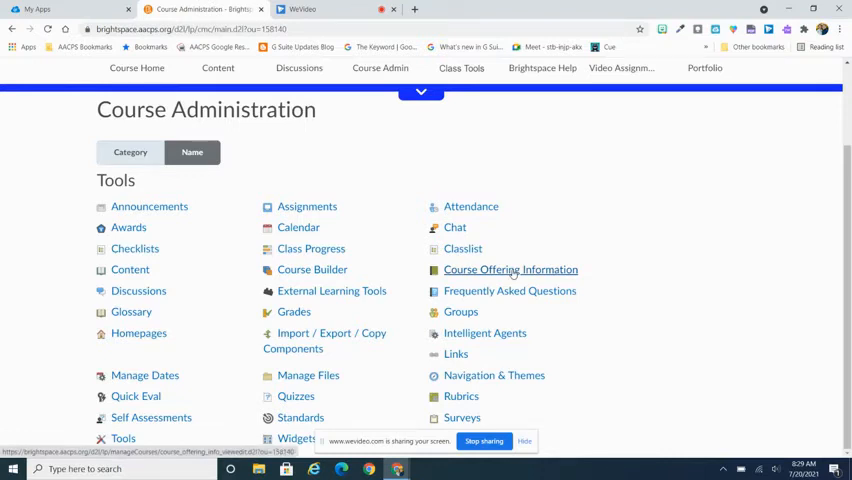
click(513, 272)
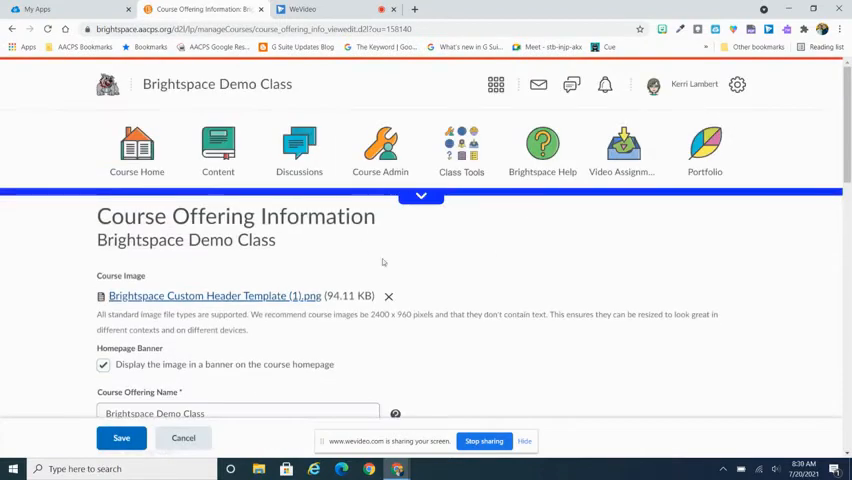
scroll(402, 283, down, 3)
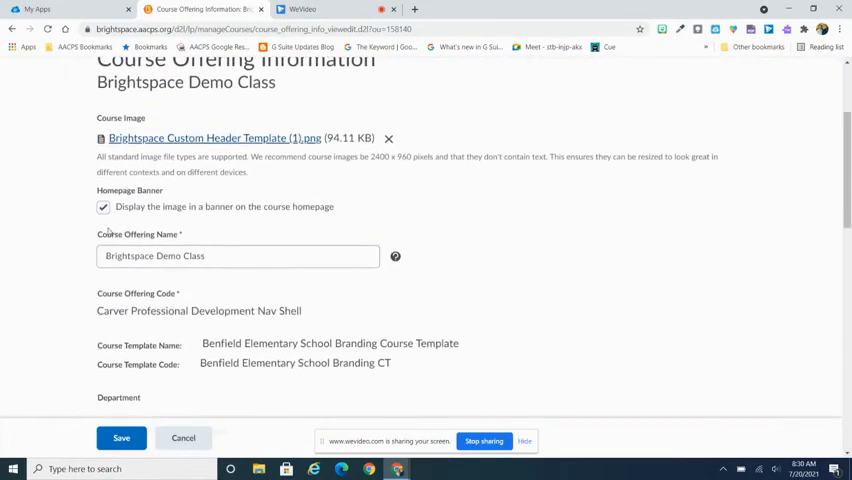
Step: Place the cursor in the Course Offering Name field to edit it
click(182, 255)
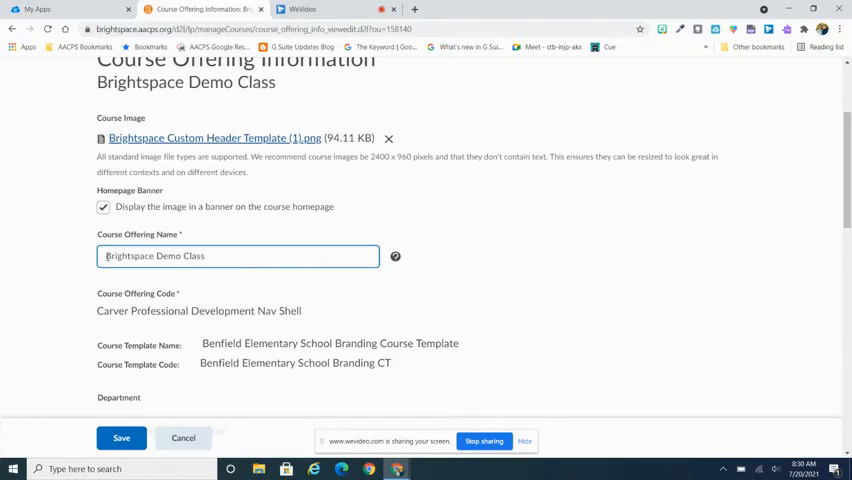
Step: Insert a star emoji before the name, making it '⭐Brightspace Demo Class'
key(super+period)
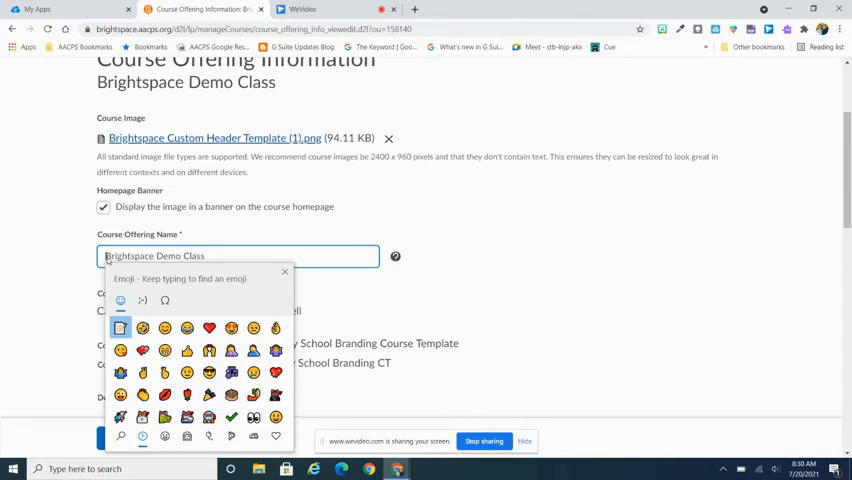
text(star)
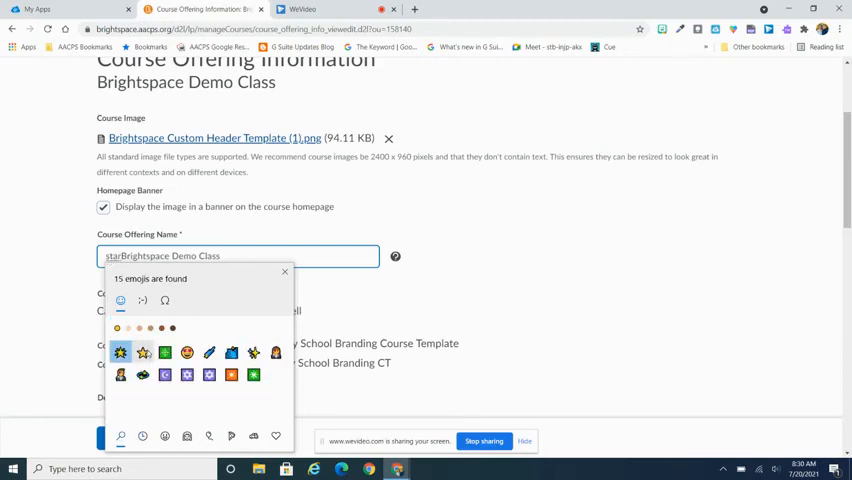
key(Return)
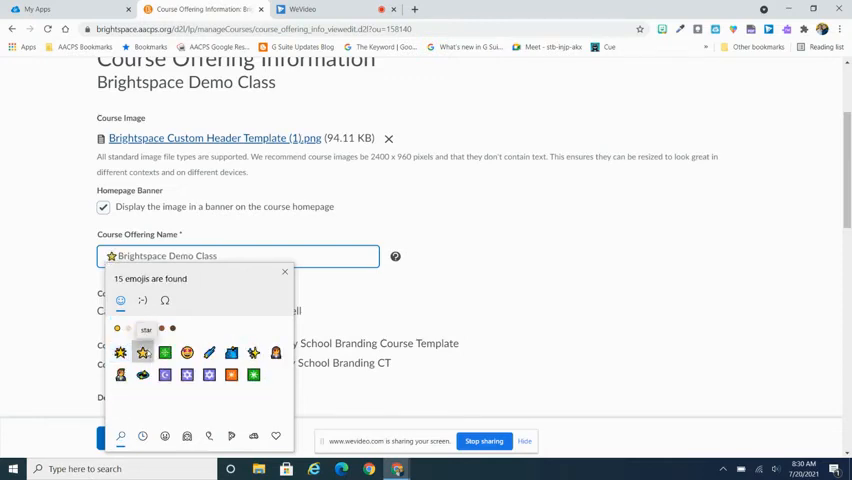
key(Escape)
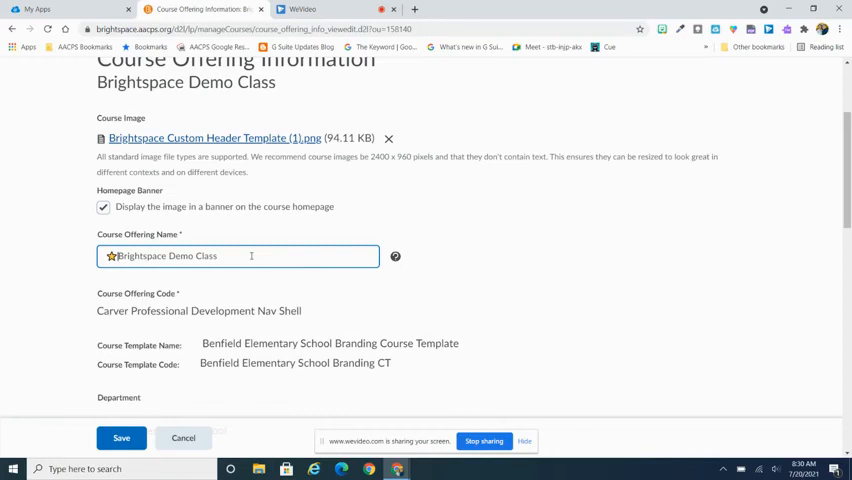
Step: Save the starred name and check it in the course selector waffle list
click(122, 438)
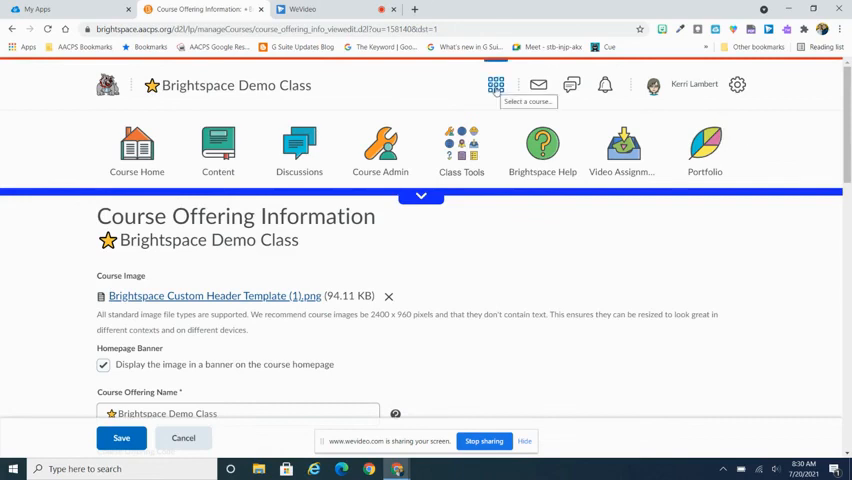
click(497, 88)
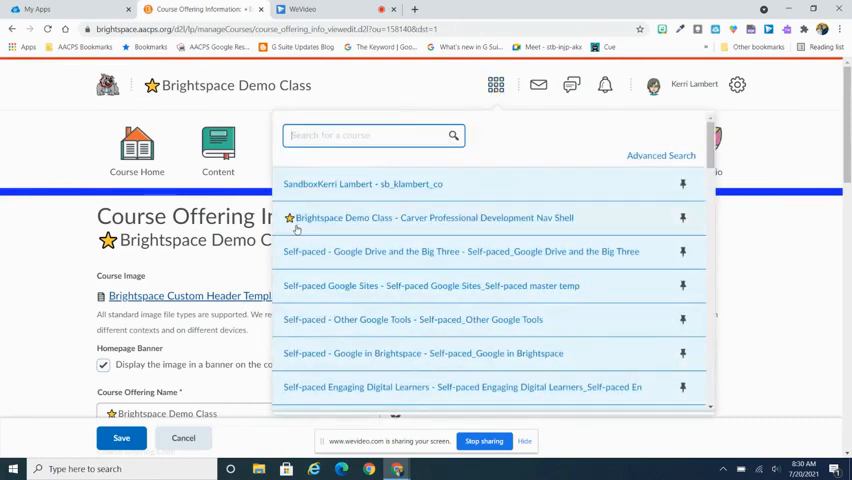